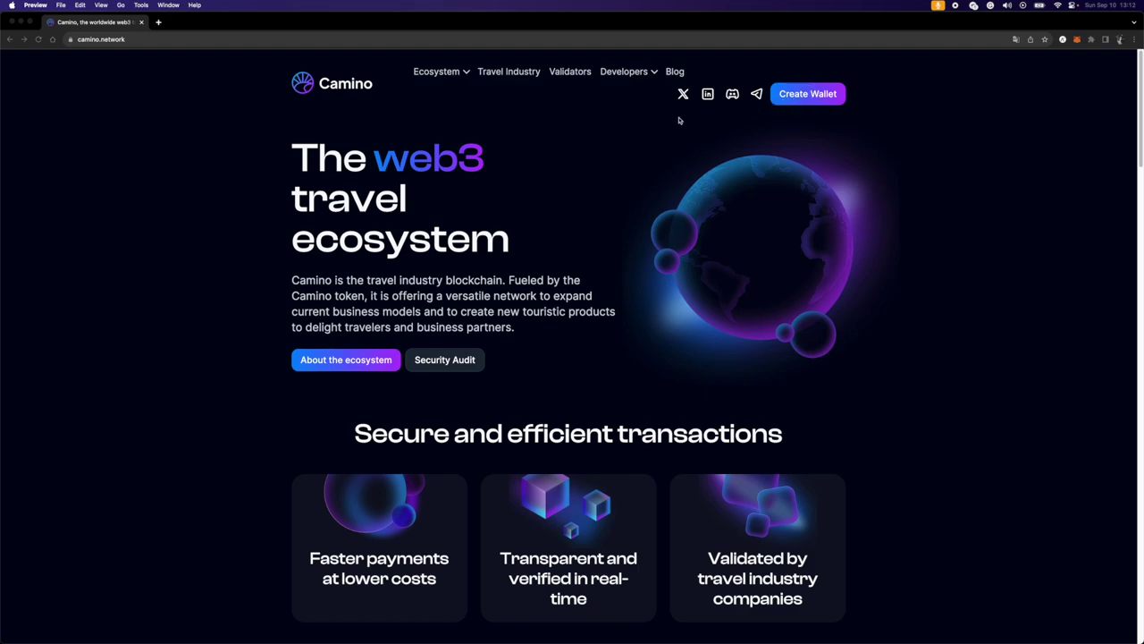
- Launch the Camino Application Suite from camino.network to list the two saved wallets
{"action": "left_click", "coordinate": [800, 98]}
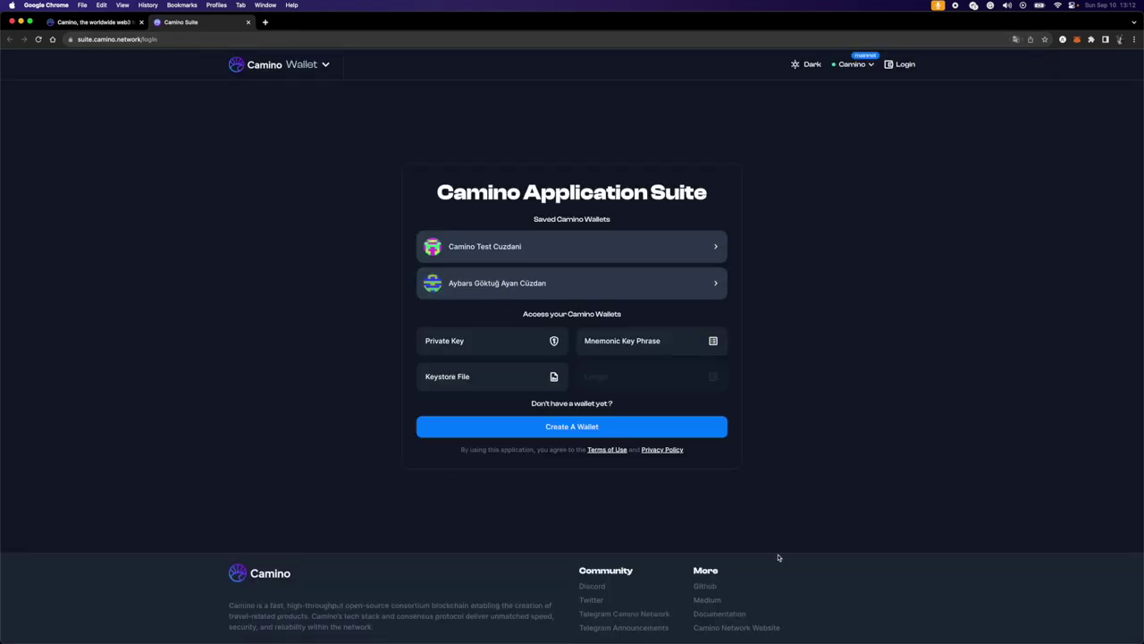
{"action": "left_click", "coordinate": [481, 256]}
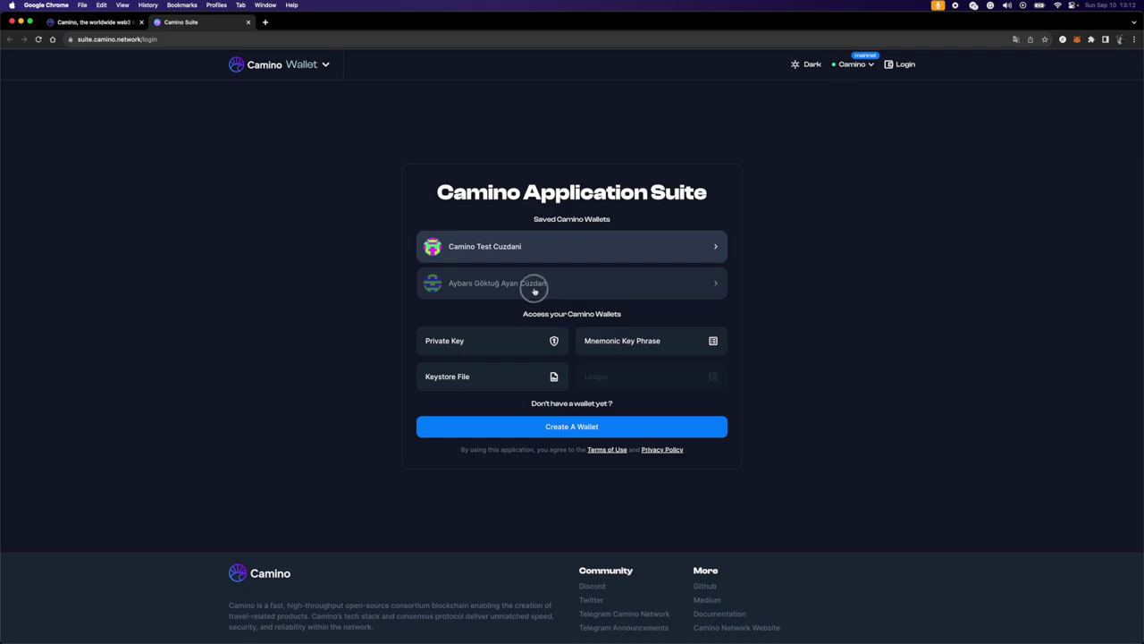
- Choose the second saved wallet and enter its password, clearing and retyping the first attempt
{"action": "left_click", "coordinate": [537, 289]}
{"action": "type", "text": "1234"}
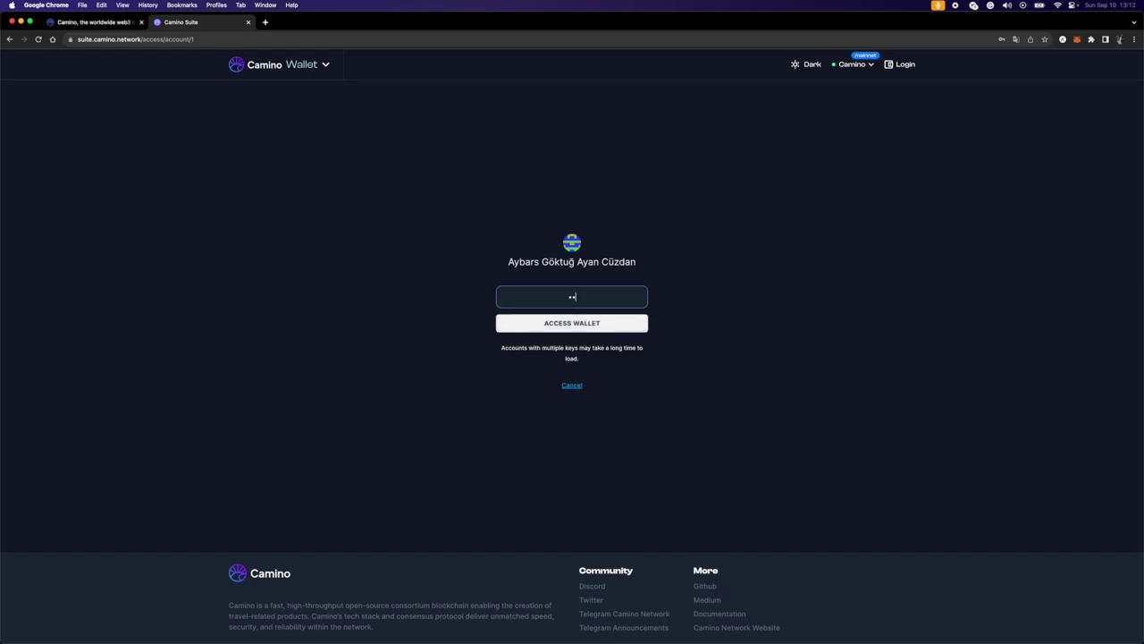
{"action": "type", "text": "56789012345"}
{"action": "key", "text": "super+a"}
{"action": "key", "text": "BackSpace"}
{"action": "type", "text": "1234567890"}
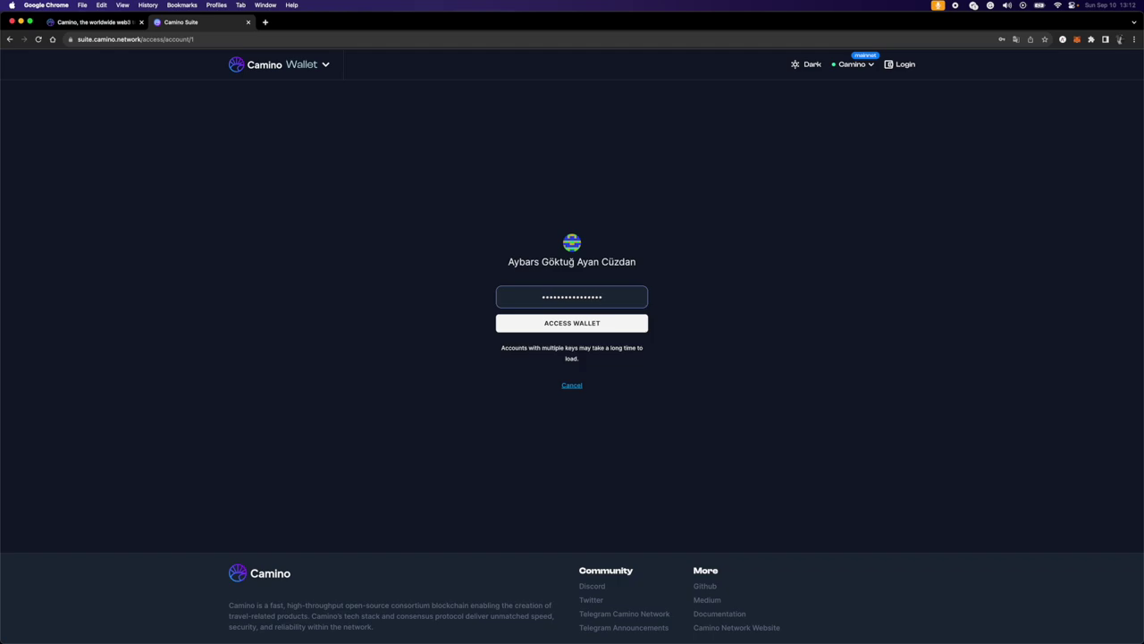
- Unlock the wallet and open the account-name dropdown showing the KYC and KYB options
{"action": "left_click", "coordinate": [557, 327]}
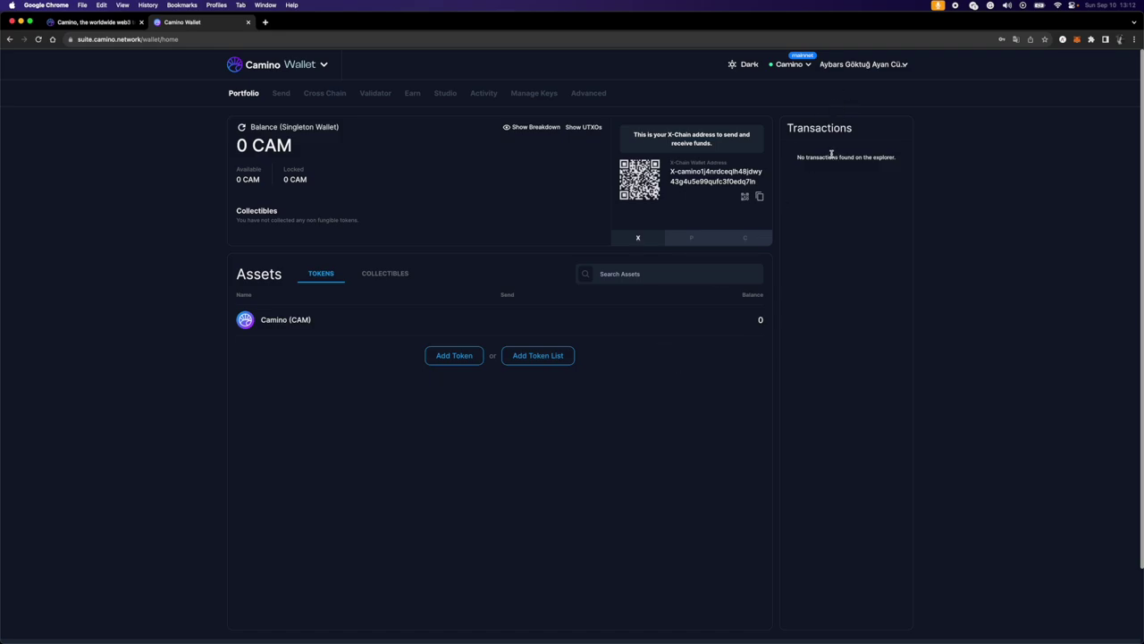
{"action": "left_click", "coordinate": [859, 70]}
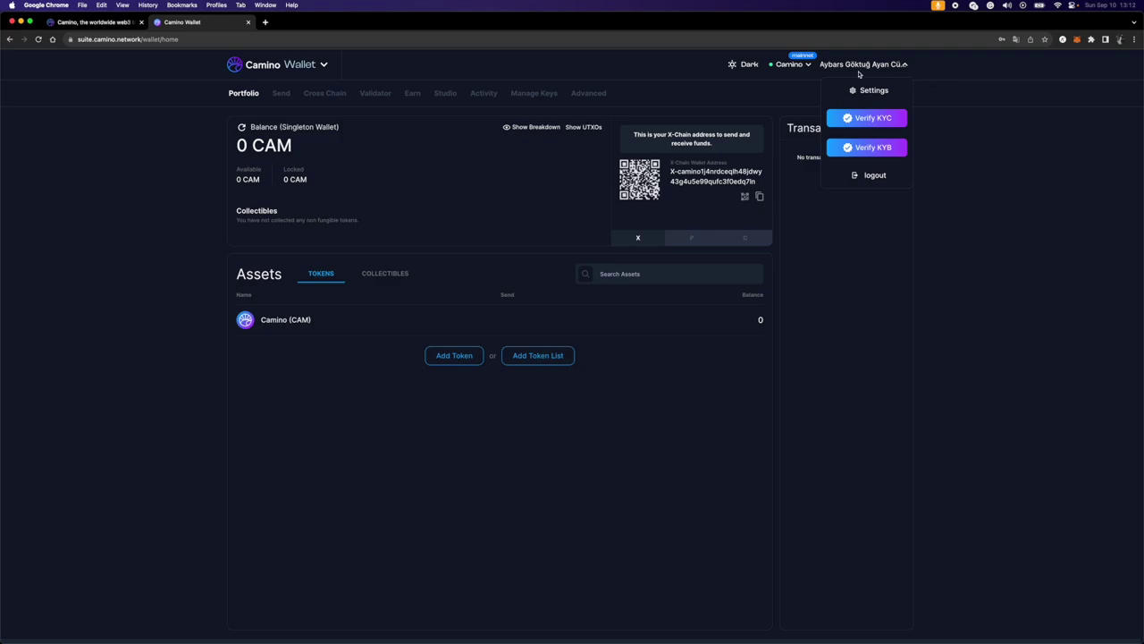
- Start KYC verification and enter the user's contact e-mail address in the form
{"action": "left_click", "coordinate": [874, 118]}
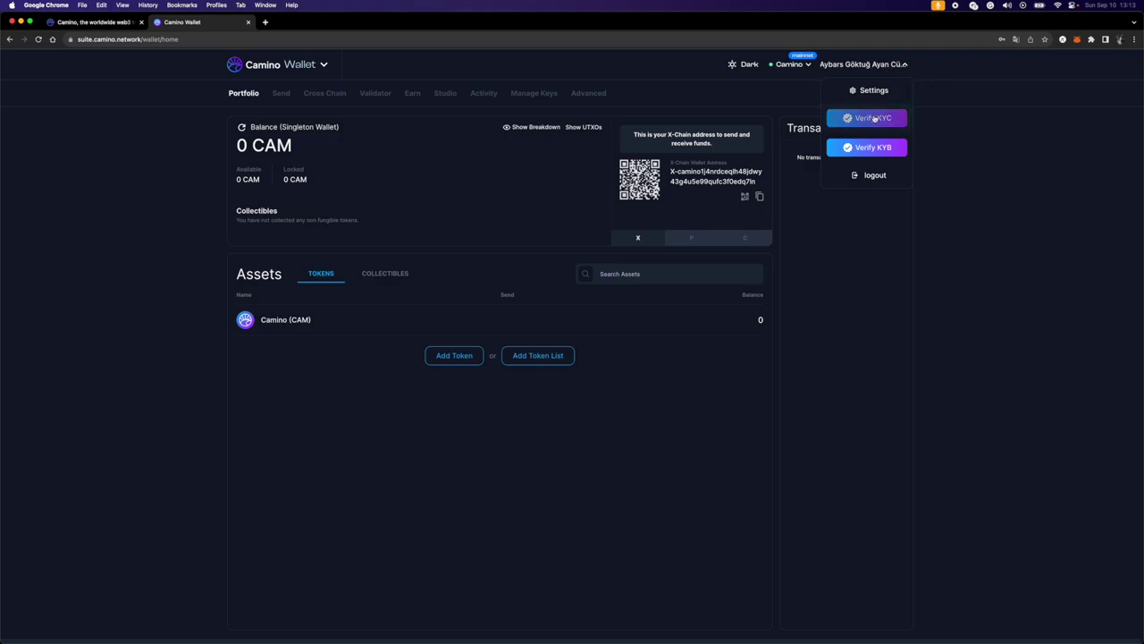
{"action": "left_click", "coordinate": [894, 119]}
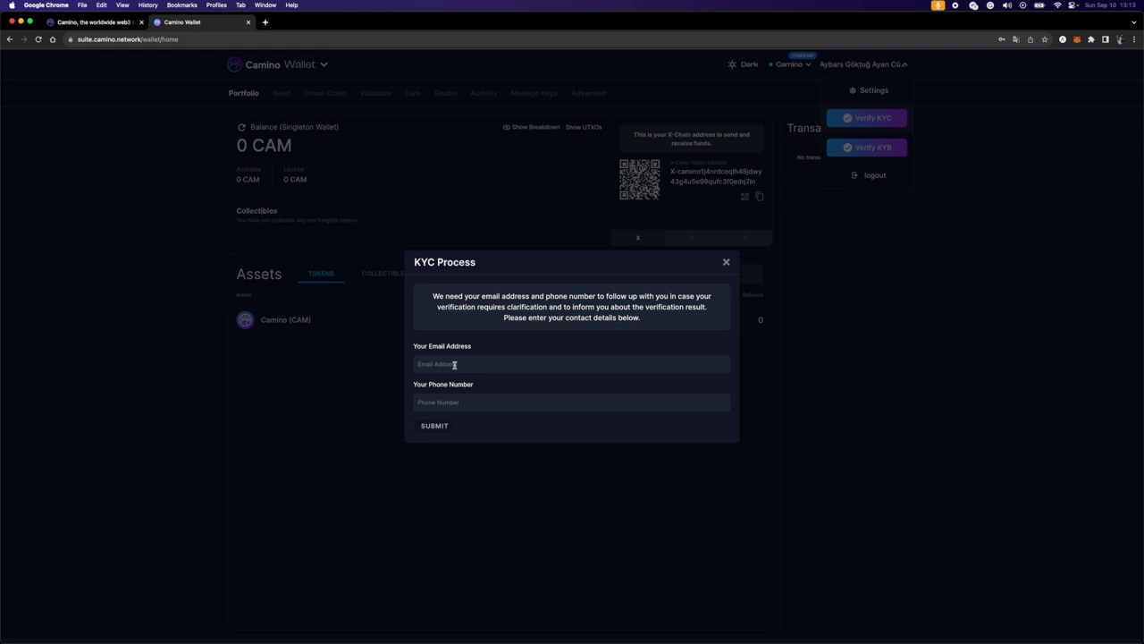
{"action": "left_click", "coordinate": [467, 365]}
{"action": "key", "text": "super+q"}
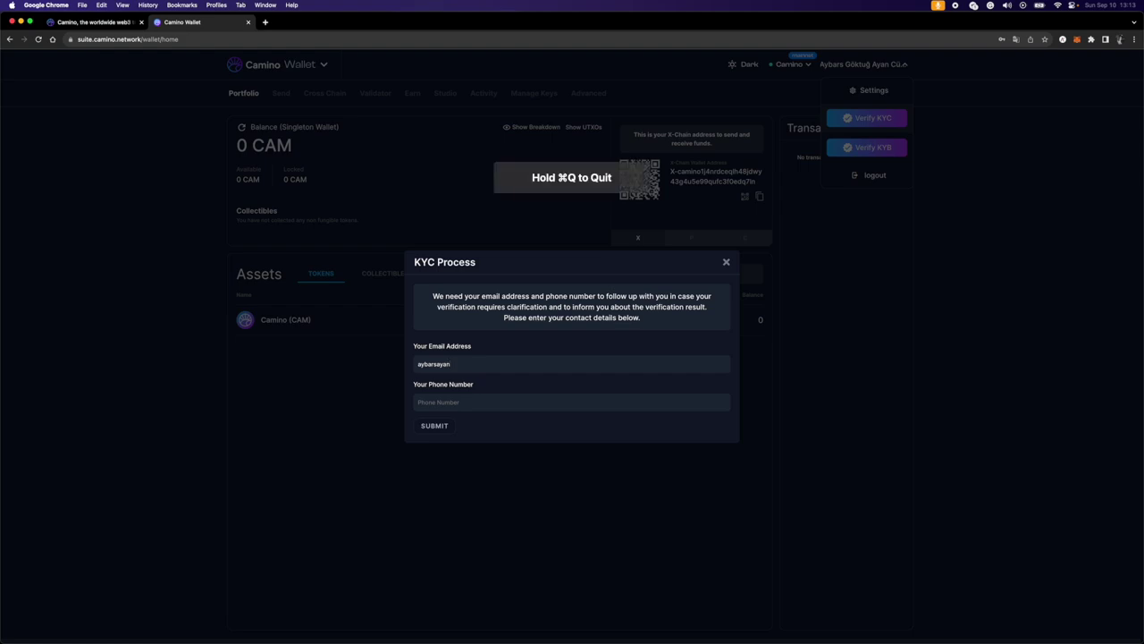
{"action": "key", "text": "super+q"}
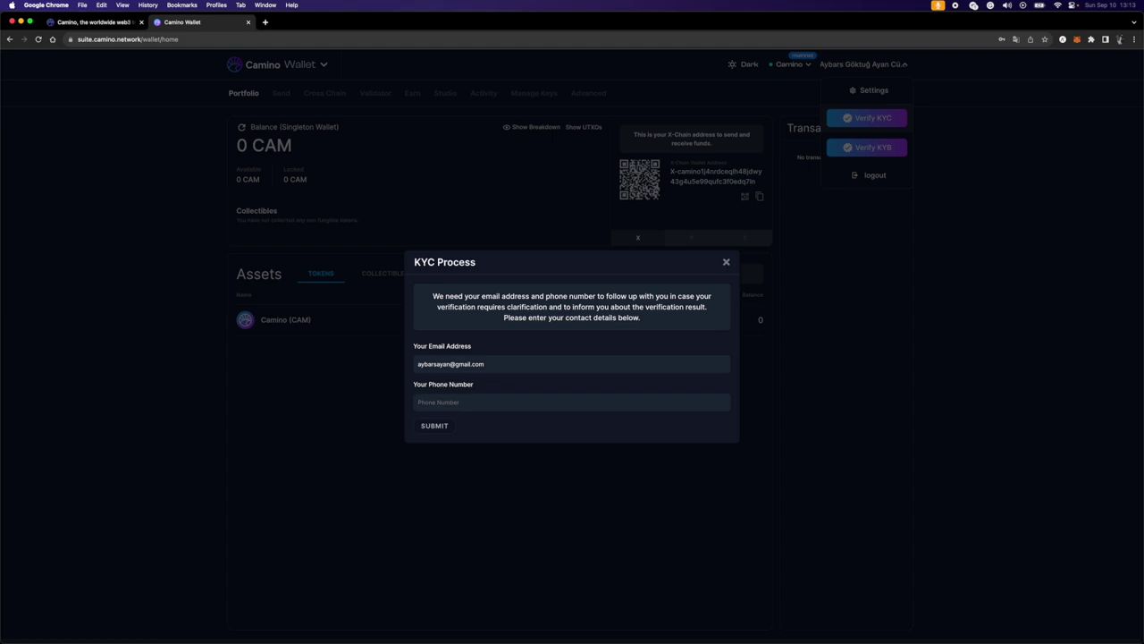
- Fill in the contact phone number and submit the contact details
{"action": "left_click", "coordinate": [572, 401]}
{"action": "type", "text": "+905"}
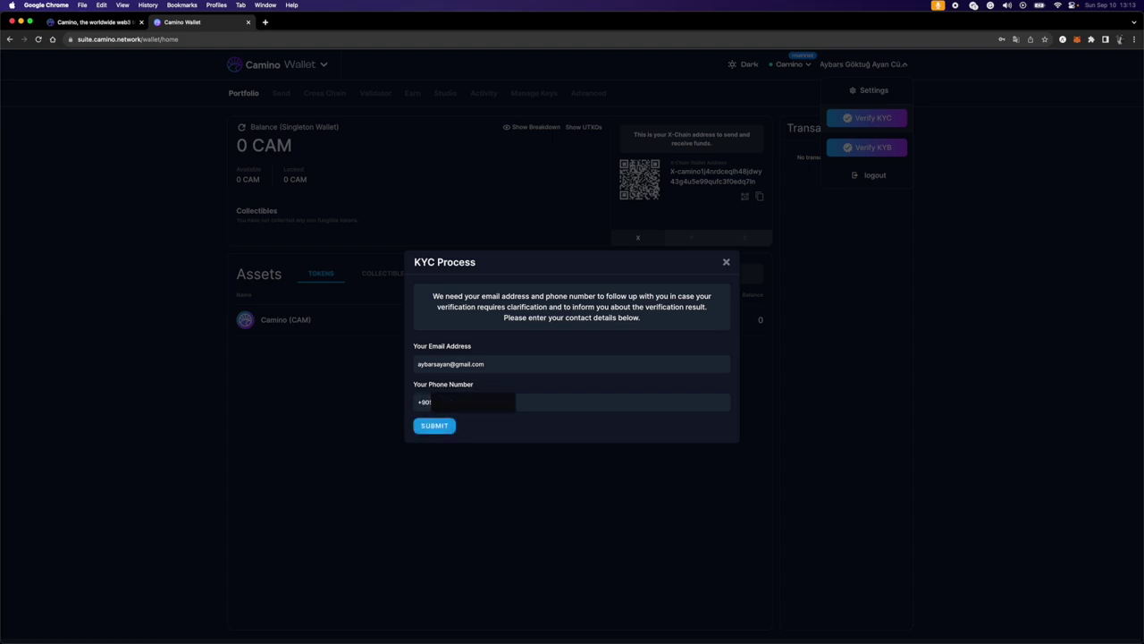
{"action": "left_click", "coordinate": [433, 425]}
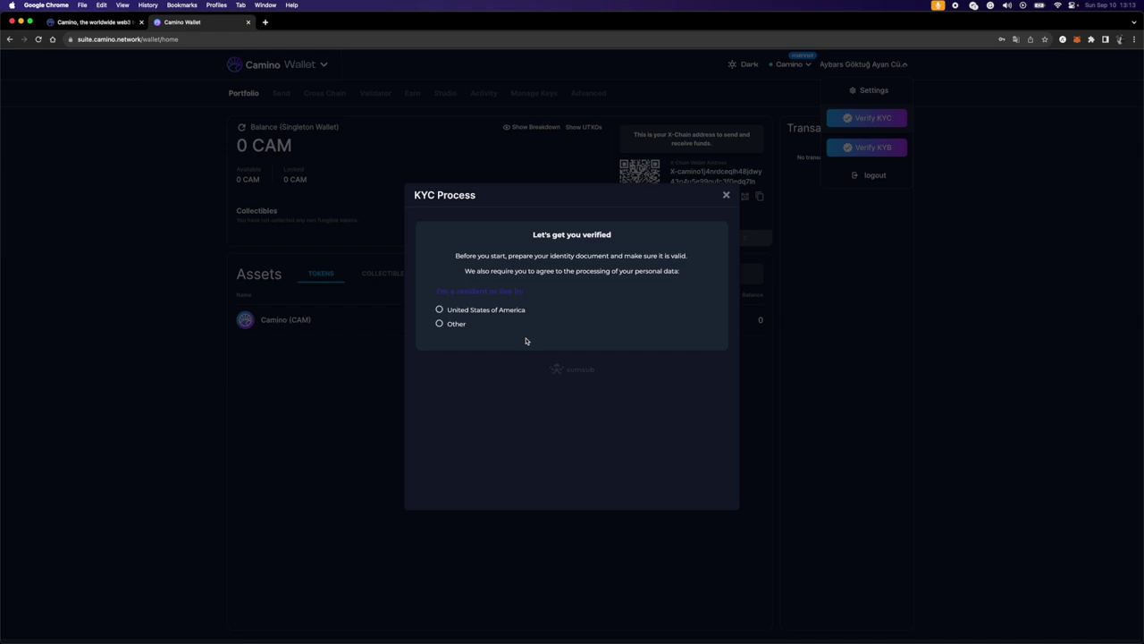
- Declare residency as Other (non-US) and consent to personal data processing
{"action": "left_click", "coordinate": [455, 326]}
{"action": "left_click", "coordinate": [440, 354]}
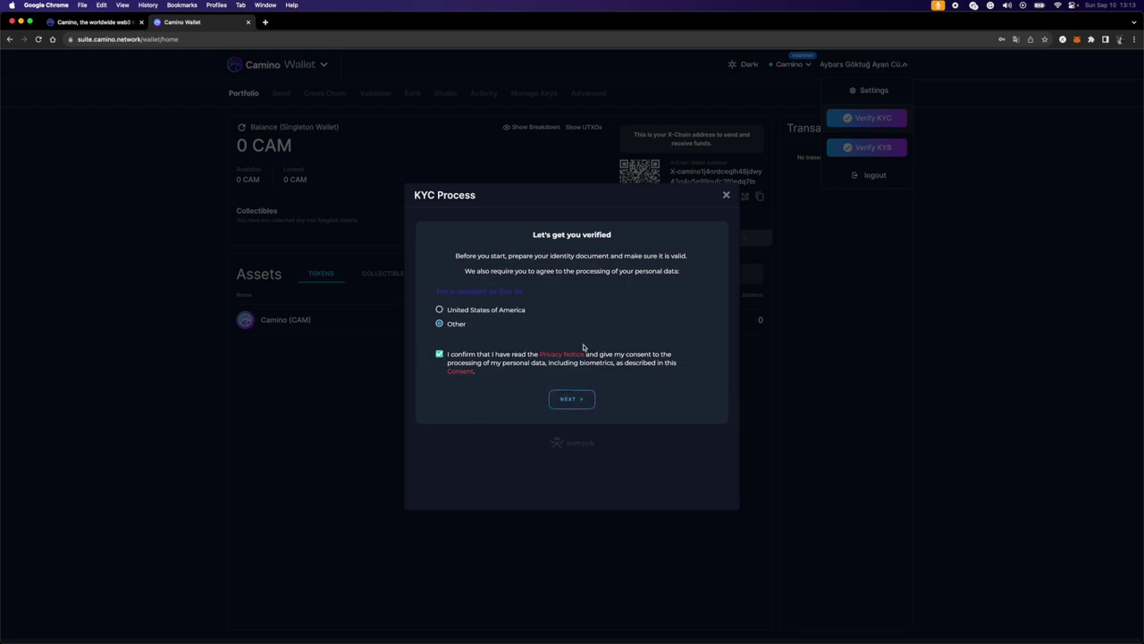
{"action": "left_click", "coordinate": [572, 400]}
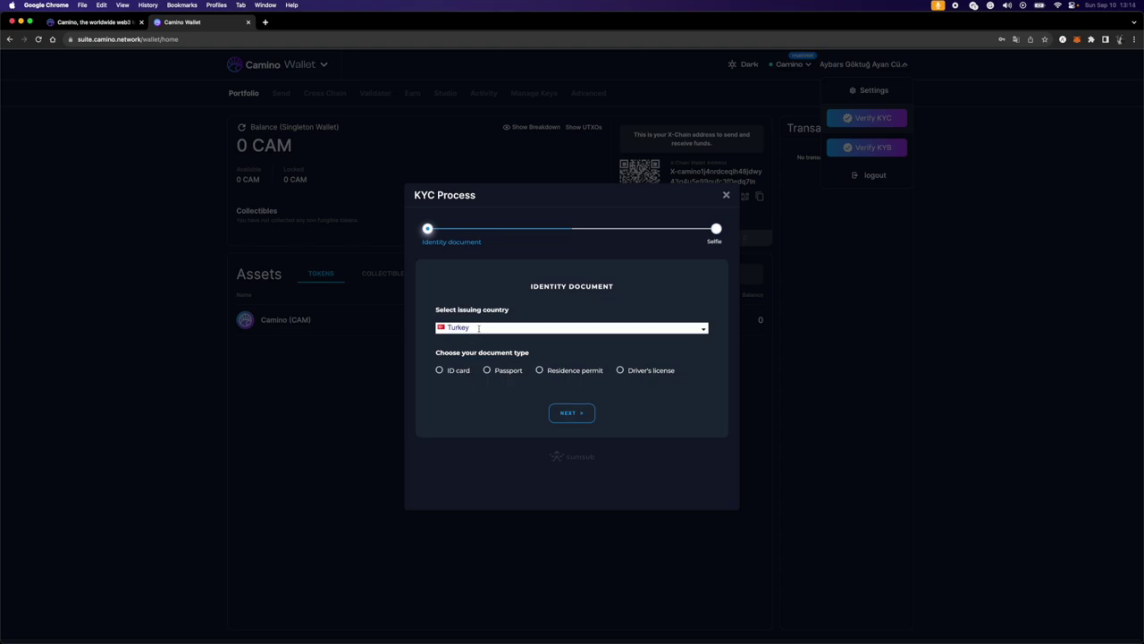
- Set Turkey as the issuing country and ID card as the document type
{"action": "left_click", "coordinate": [686, 329]}
{"action": "scroll", "coordinate": [555, 378], "scroll_direction": "down", "scroll_amount": 15}
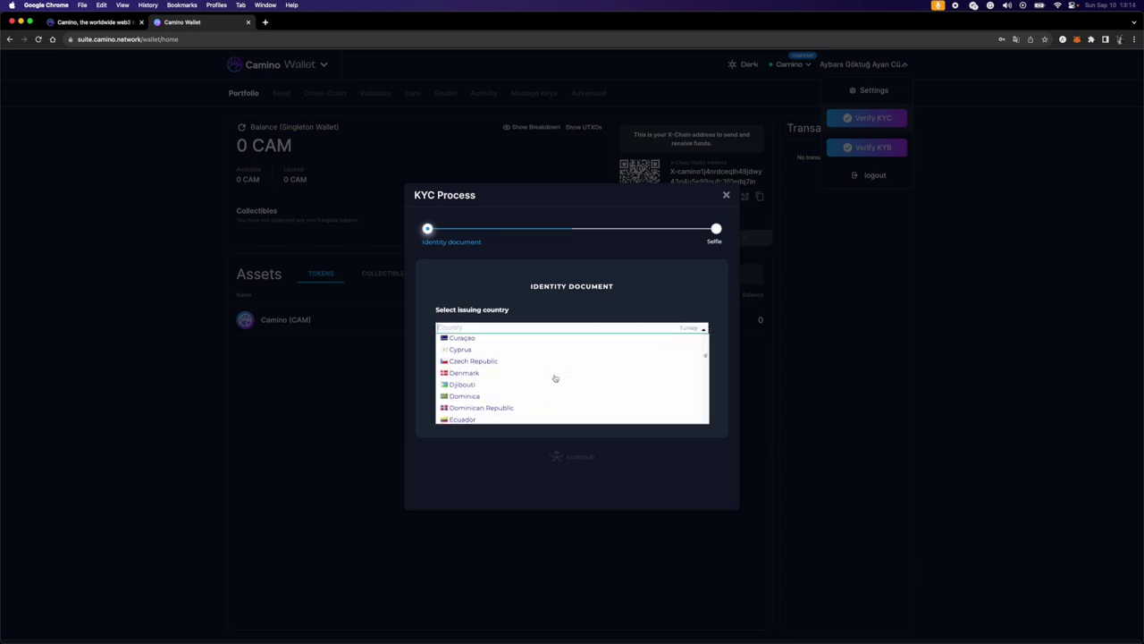
{"action": "scroll", "coordinate": [554, 378], "scroll_direction": "down", "scroll_amount": 20}
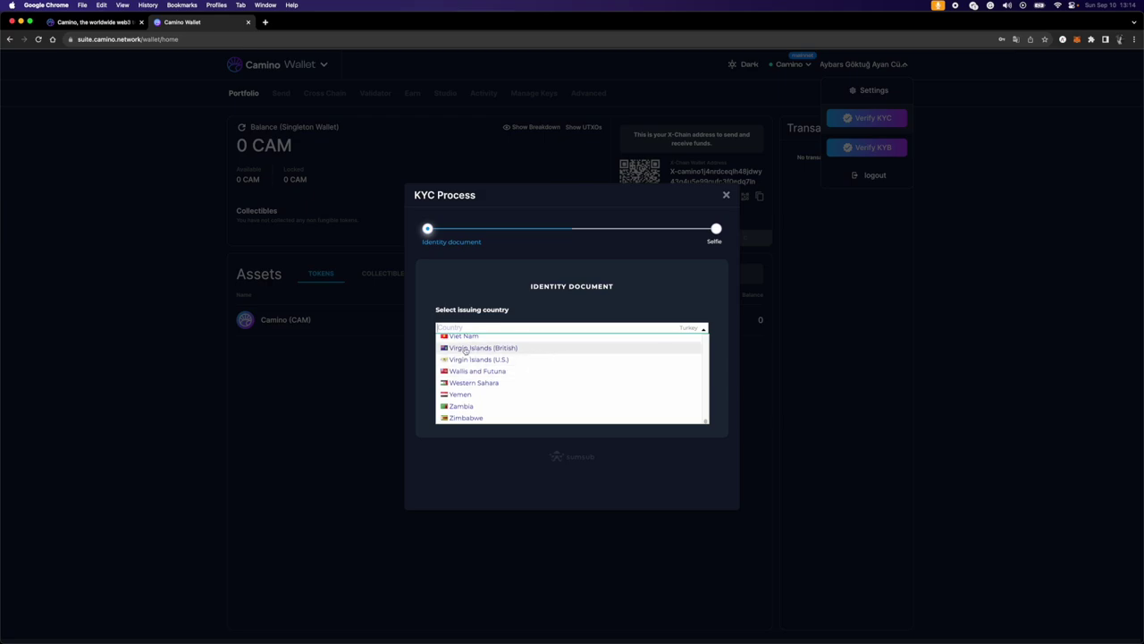
{"action": "type", "text": "tür"}
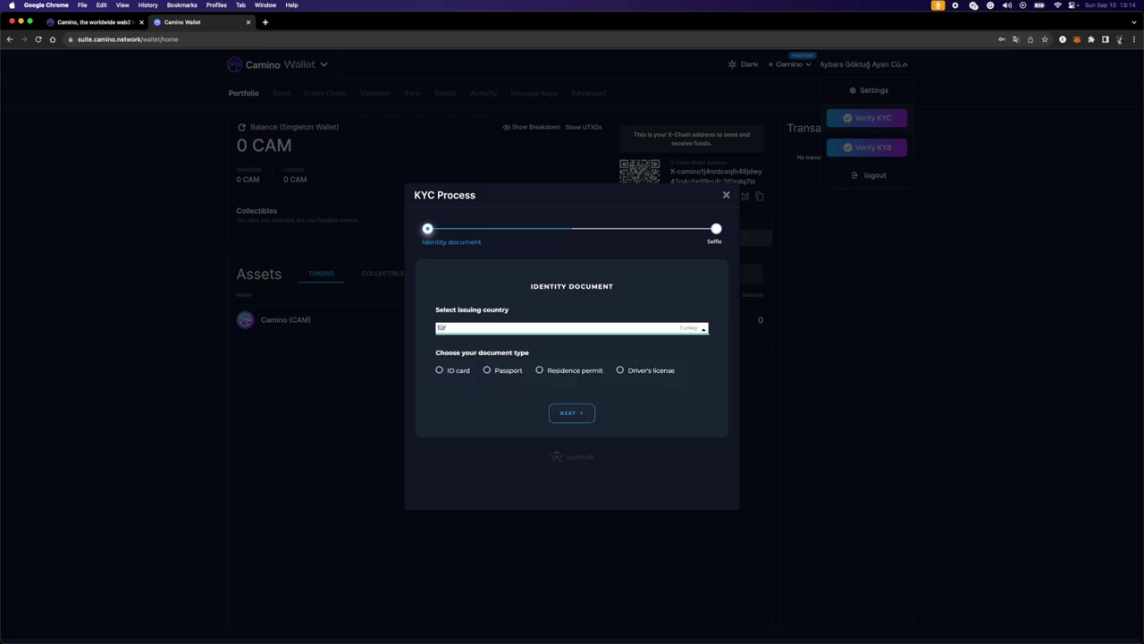
{"action": "left_click", "coordinate": [555, 328]}
{"action": "left_click", "coordinate": [510, 365]}
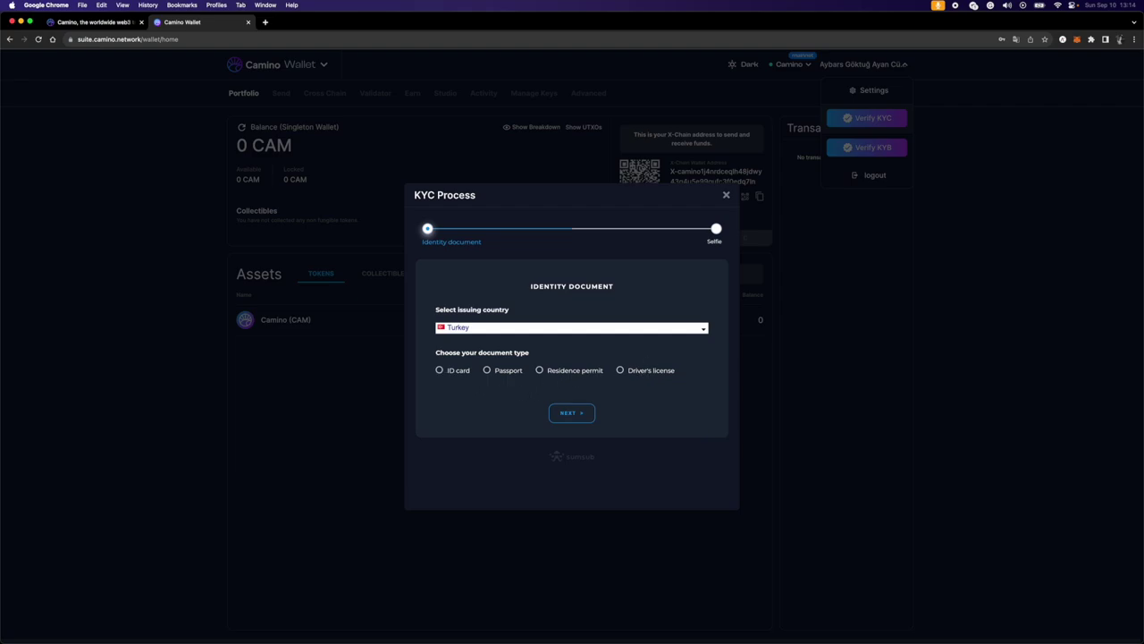
{"action": "left_click", "coordinate": [440, 370]}
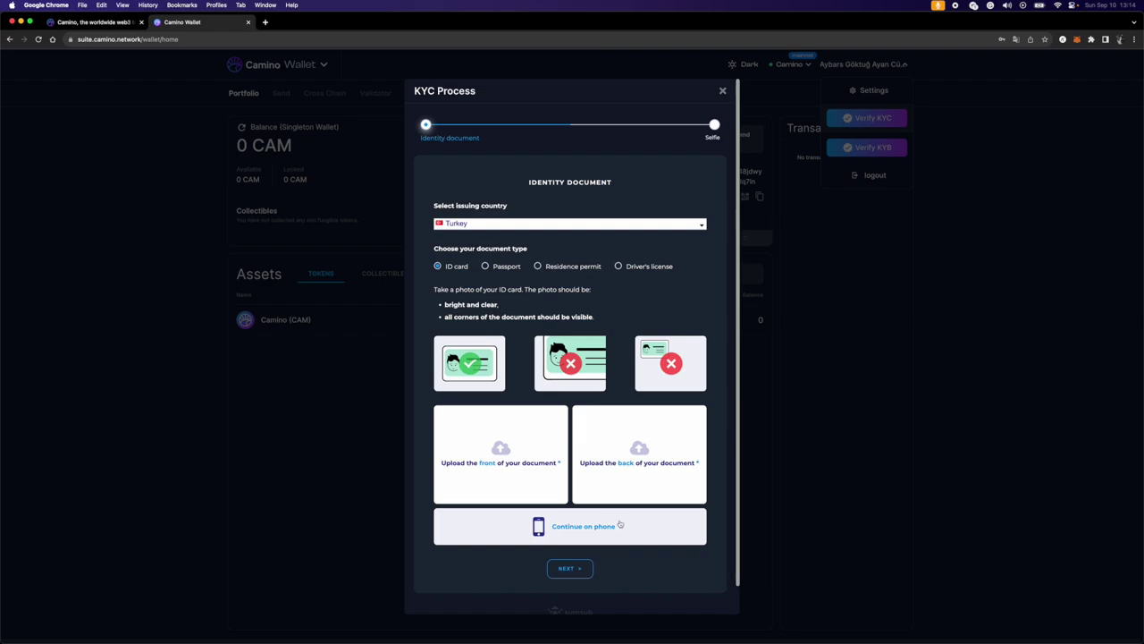
- Upload the front and back ID card photos from the computer instead of the phone
{"action": "left_click", "coordinate": [619, 526]}
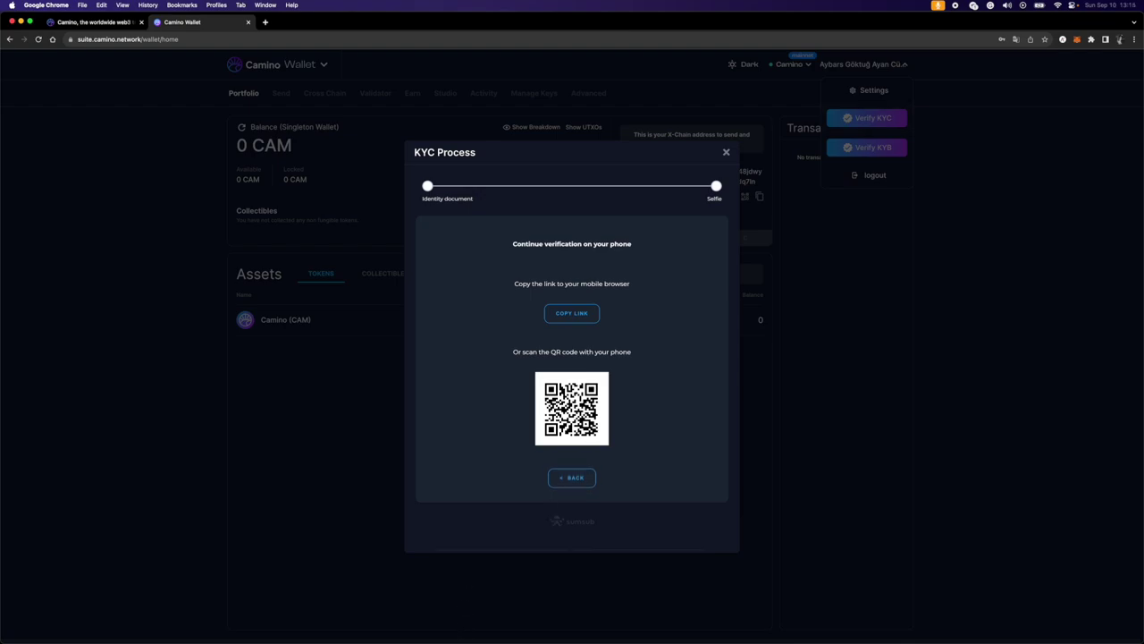
{"action": "left_click", "coordinate": [572, 477]}
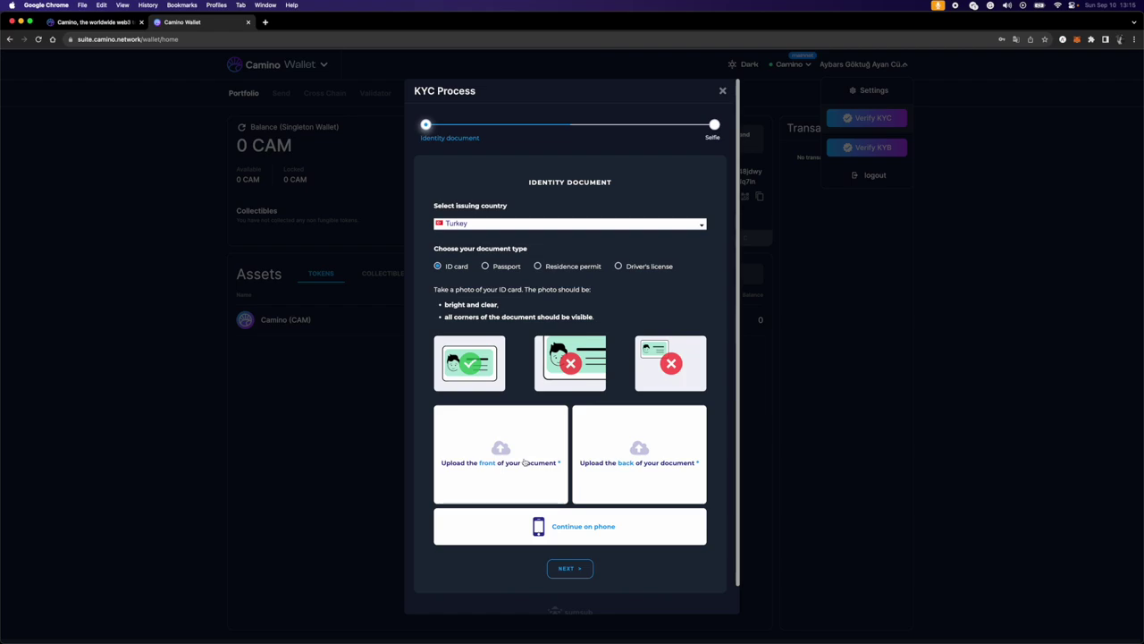
{"action": "left_click", "coordinate": [524, 462]}
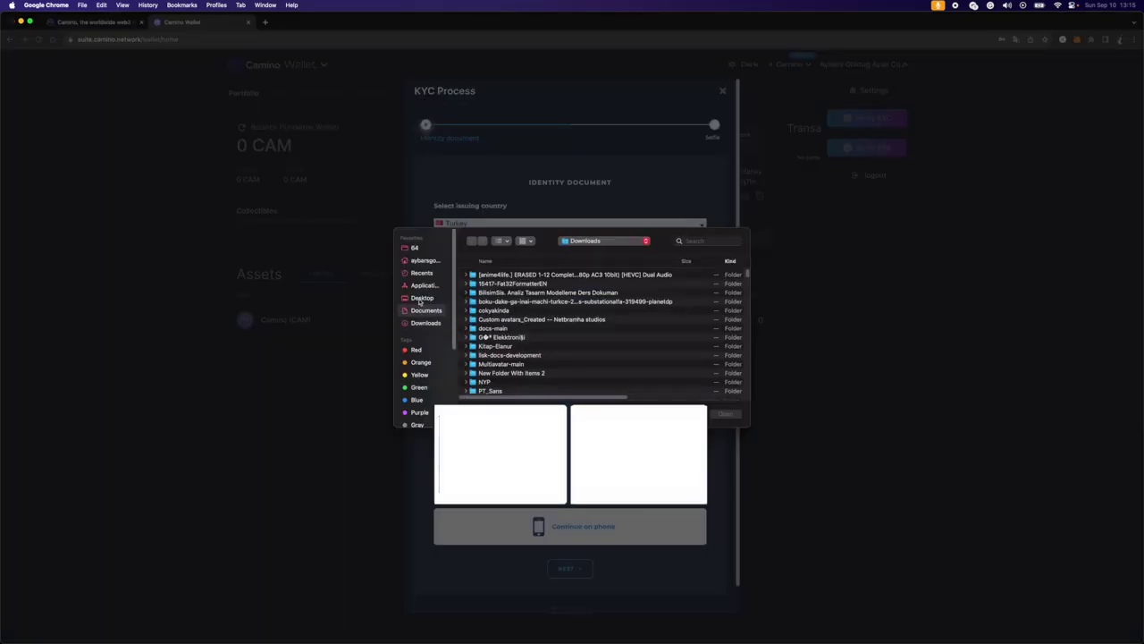
{"action": "double_click", "coordinate": [490, 382]}
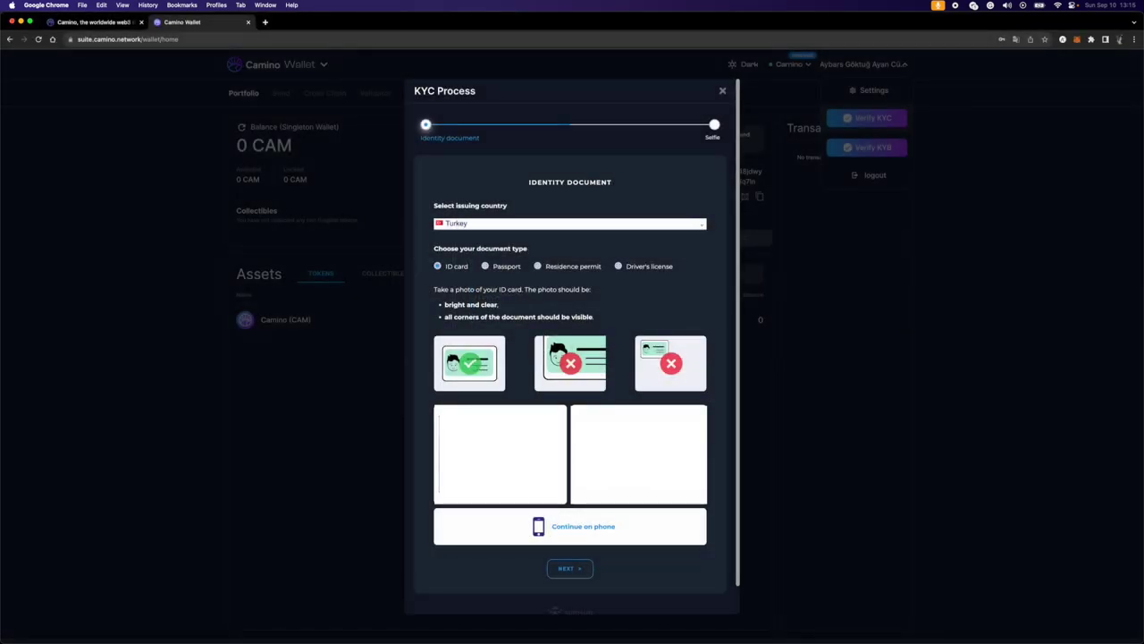
{"action": "double_click", "coordinate": [491, 373]}
- Start the selfie camera check and complete it on the phone so the selfie is verified
{"action": "left_click", "coordinate": [568, 567]}
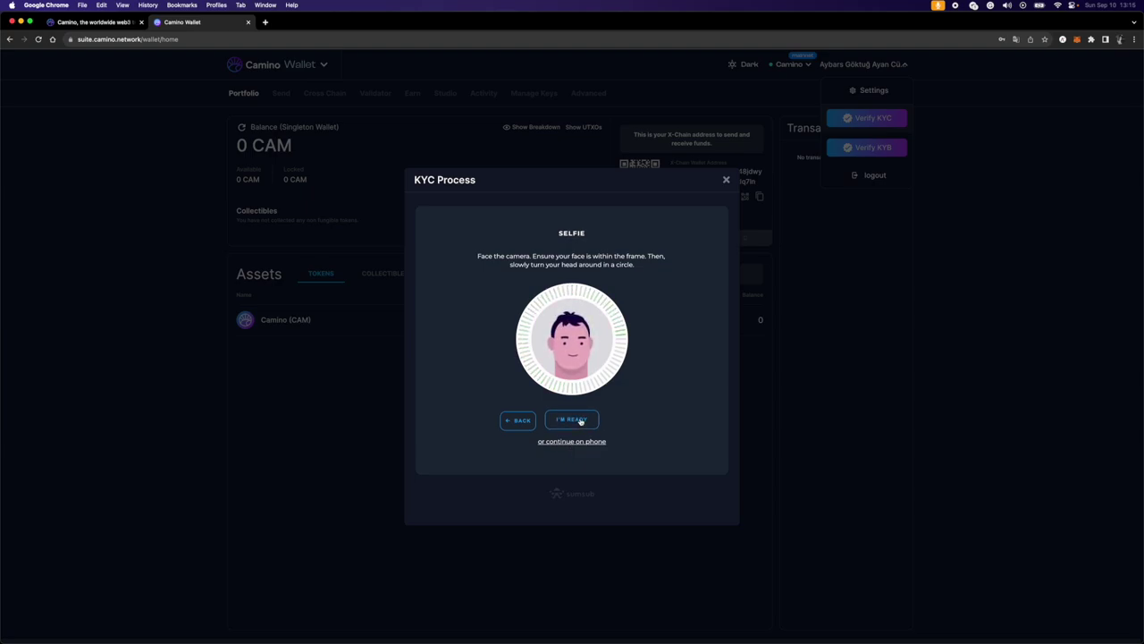
{"action": "left_click", "coordinate": [580, 420]}
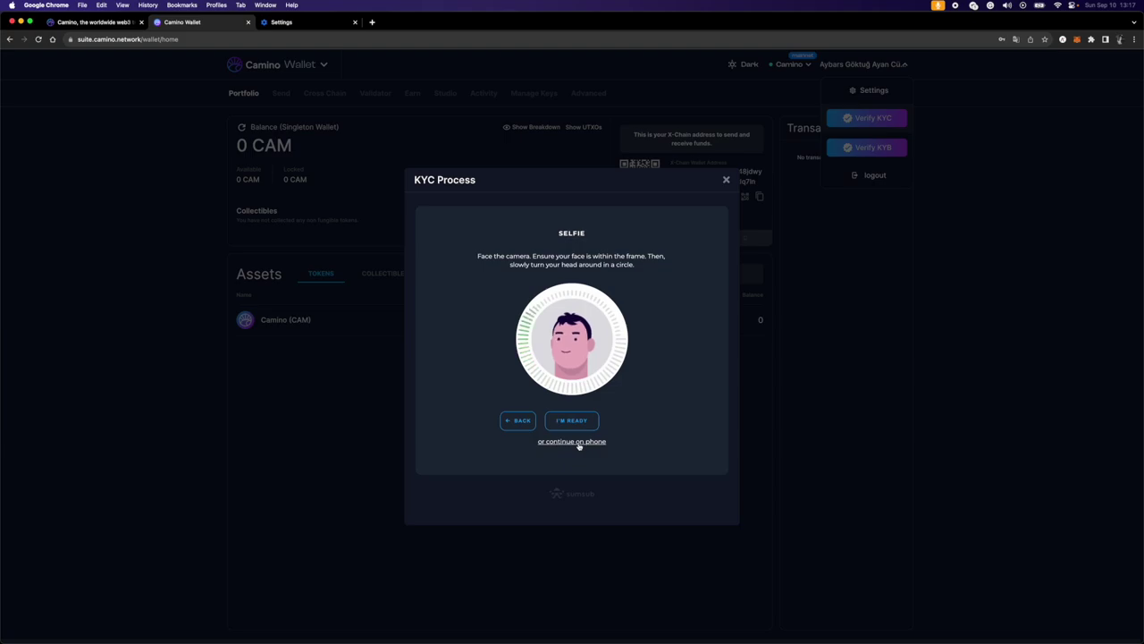
{"action": "left_click", "coordinate": [576, 442]}
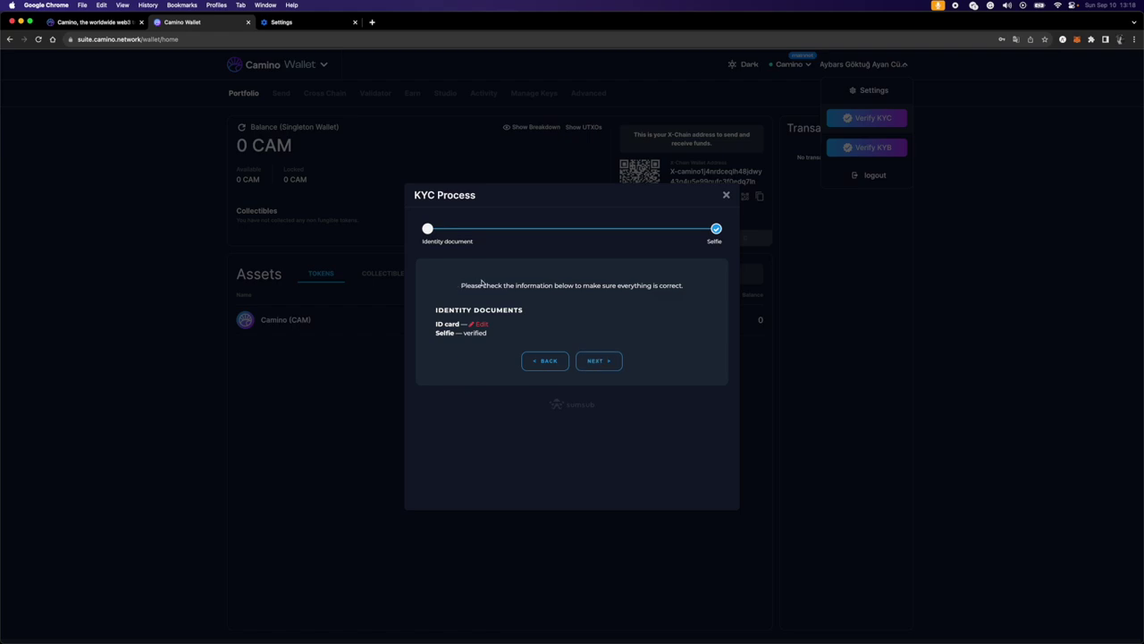
- Submit the reviewed verification and close the Congratulations message once verified
{"action": "left_click", "coordinate": [598, 360]}
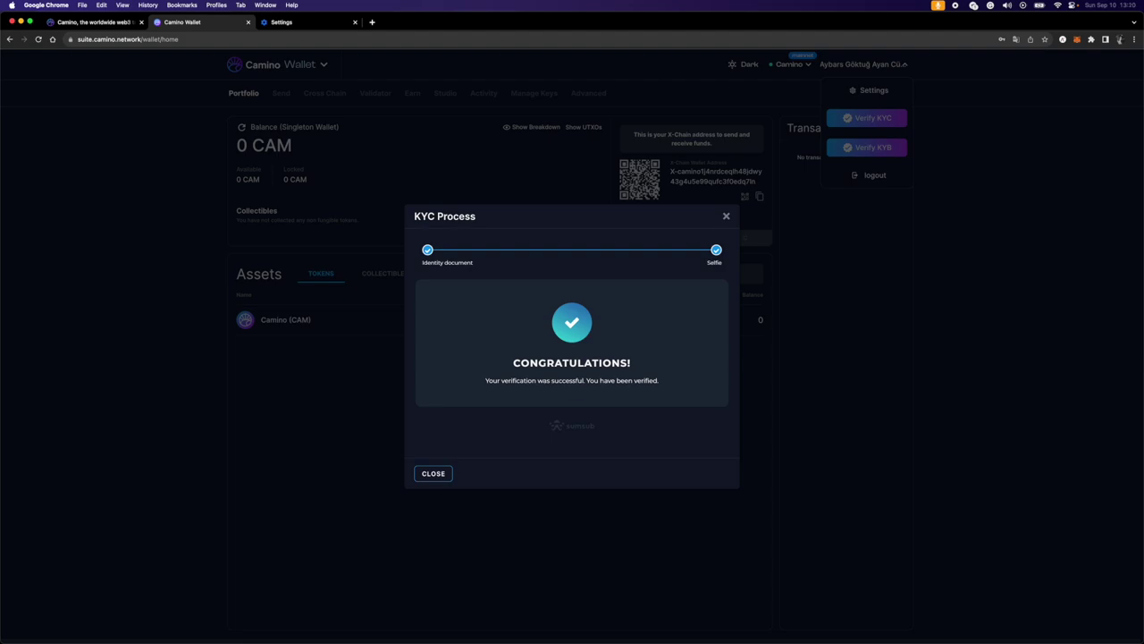
{"action": "left_click", "coordinate": [437, 474]}
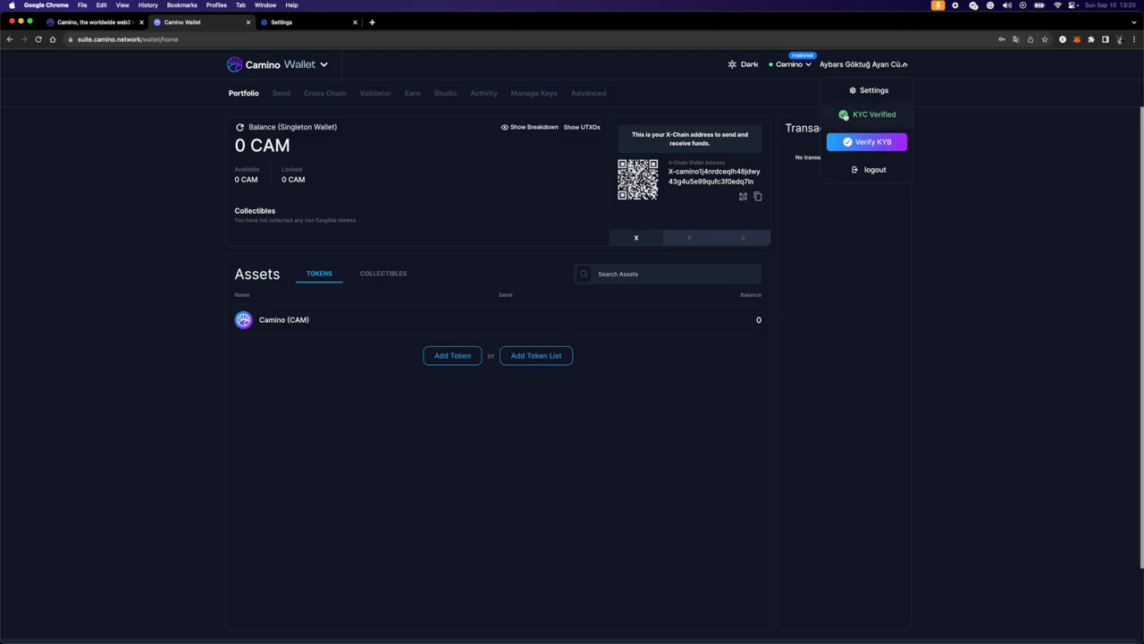